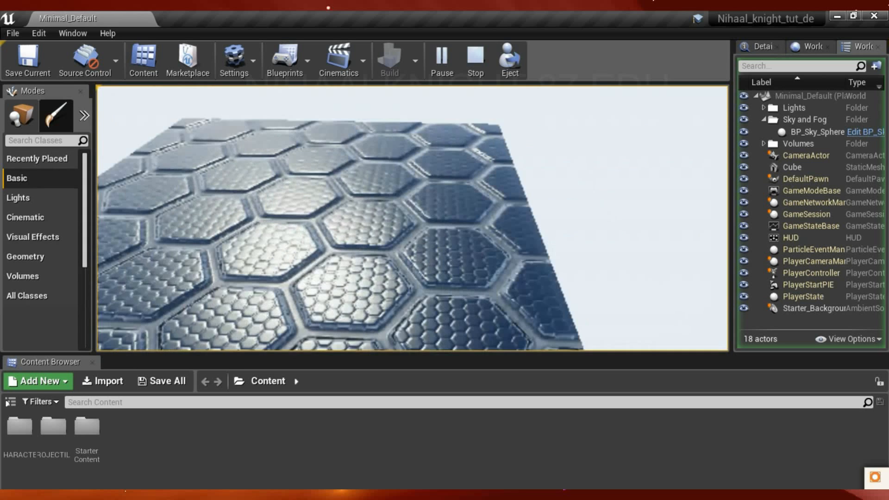
# Step: Stop the running play session and return to editing the level
pyautogui.press('Escape')
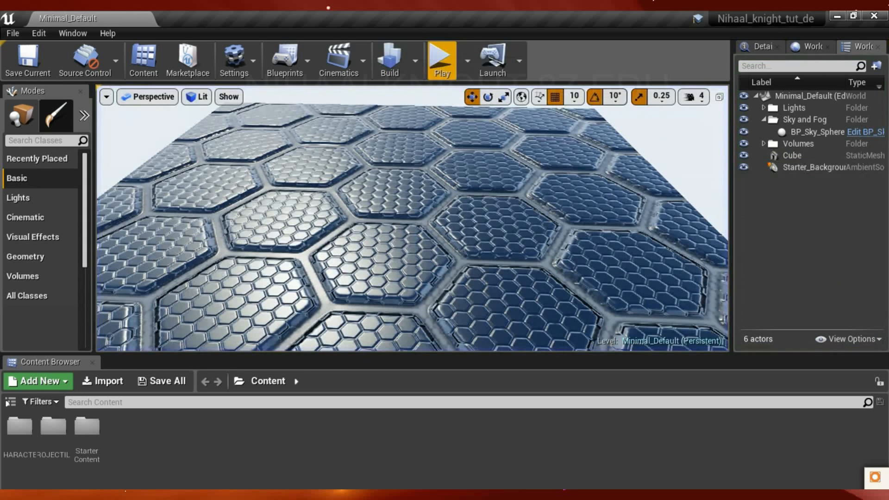
pyautogui.moveTo(399, 213); pyautogui.dragTo(415, 201, button='right')
pyautogui.press('w')
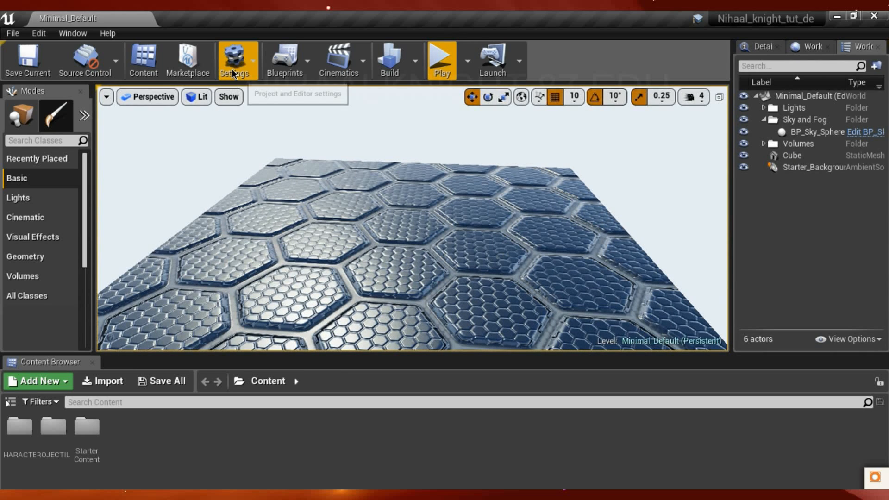
pyautogui.moveTo(244, 137); pyautogui.dragTo(247, 135, button='right')
pyautogui.moveTo(297, 212); pyautogui.dragTo(296, 224, button='right')
pyautogui.moveTo(413, 197); pyautogui.dragTo(410, 209, button='right')
pyautogui.moveTo(355, 238); pyautogui.dragTo(319, 251, button='right')
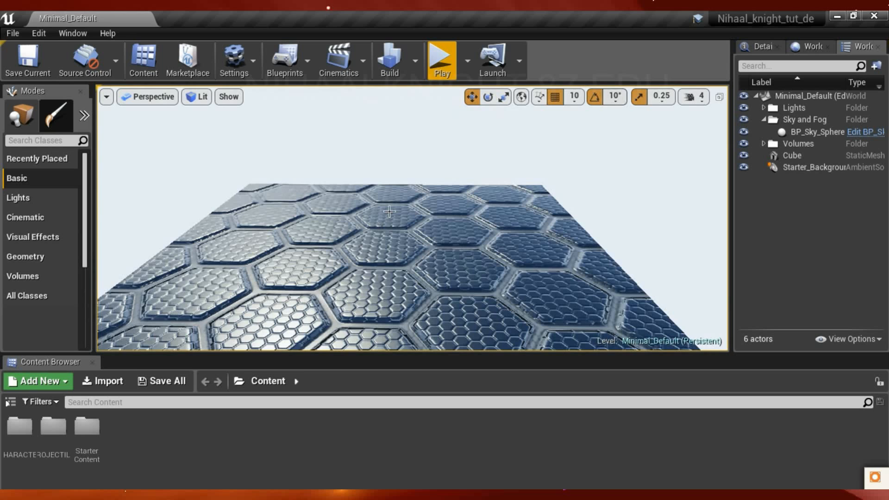
pyautogui.moveTo(389, 211); pyautogui.dragTo(486, 208, button='right')
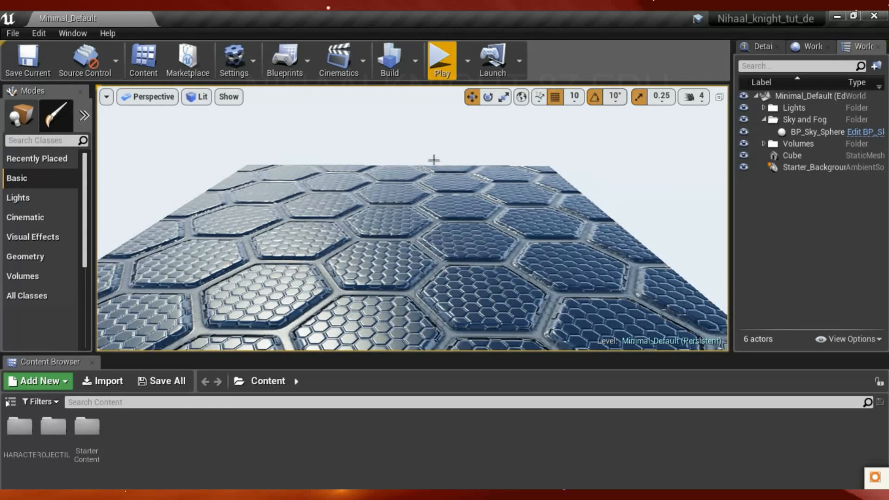
pyautogui.moveTo(486, 209); pyautogui.dragTo(528, 203, button='right')
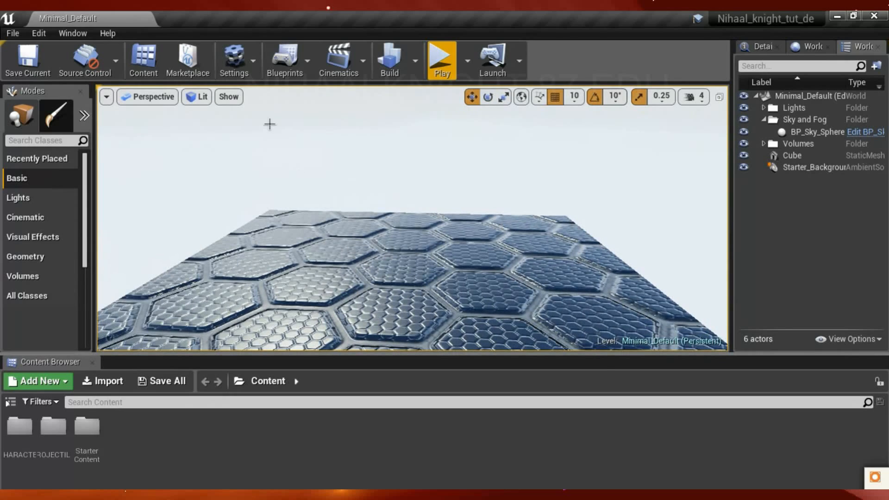
# Step: Set the overall quality in the Engine Scalability Settings to Cinematic
pyautogui.click(227, 76)
pyautogui.moveTo(261, 244)
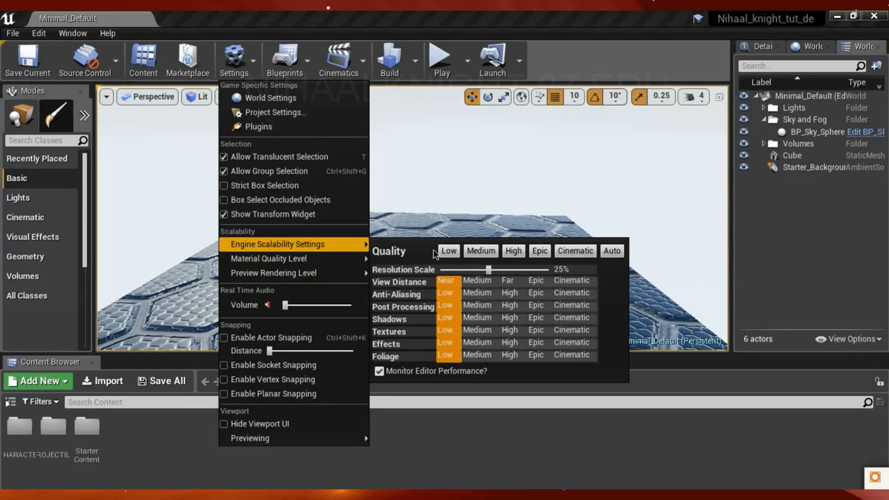
pyautogui.click(578, 250)
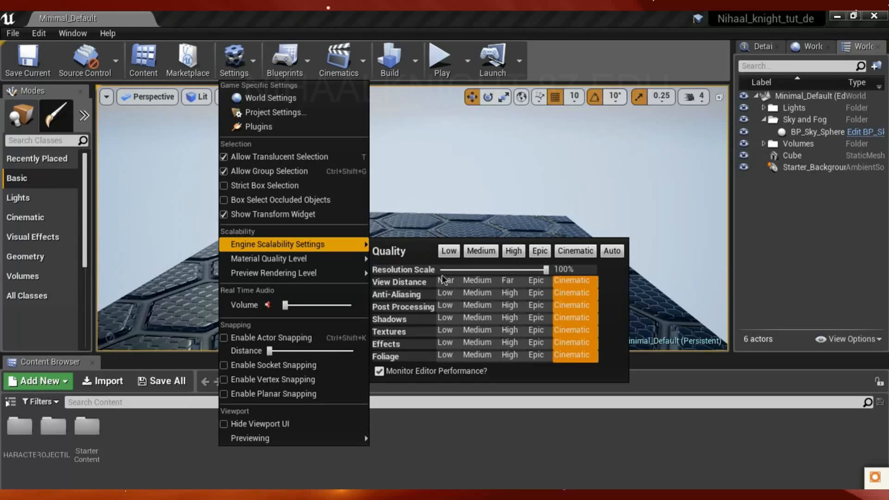
pyautogui.click(449, 250)
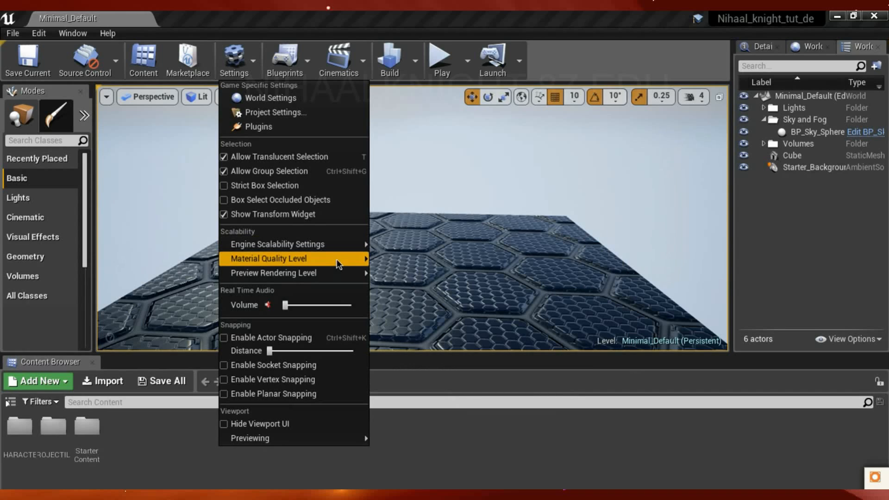
pyautogui.moveTo(344, 258)
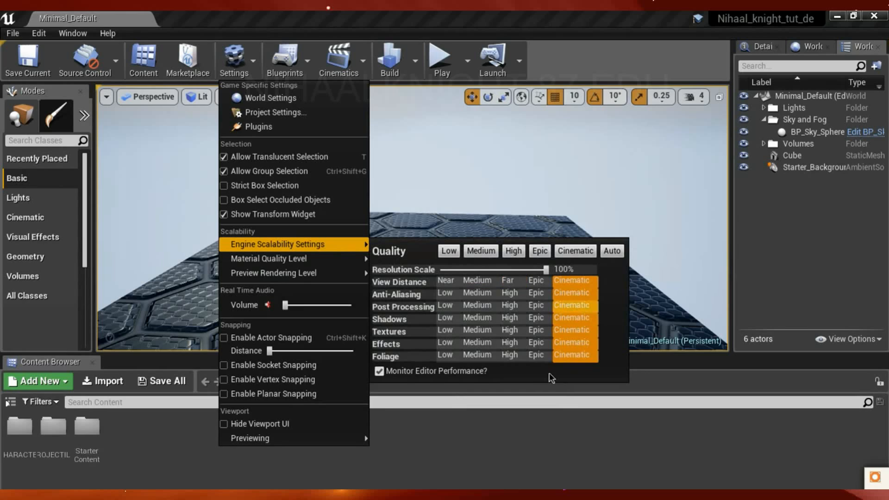
pyautogui.moveTo(321, 277)
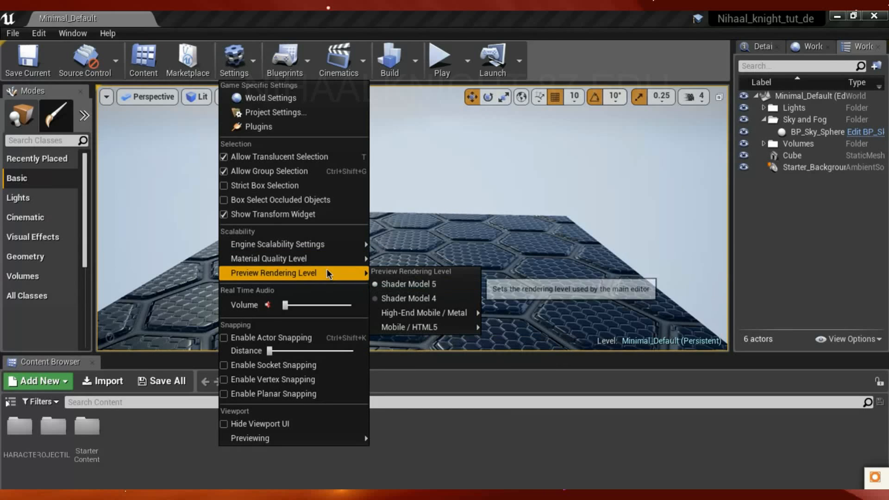
pyautogui.moveTo(389, 185); pyautogui.dragTo(357, 190, button='right')
pyautogui.press('s')
pyautogui.press('w')
pyautogui.press('w')
pyautogui.press('s')
pyautogui.press('a')
pyautogui.moveTo(241, 185); pyautogui.dragTo(264, 174, button='right')
# Step: Widen the Modes panel until all five editor modes and the full placeable actor names fit
pyautogui.moveTo(95, 135); pyautogui.dragTo(152, 136)
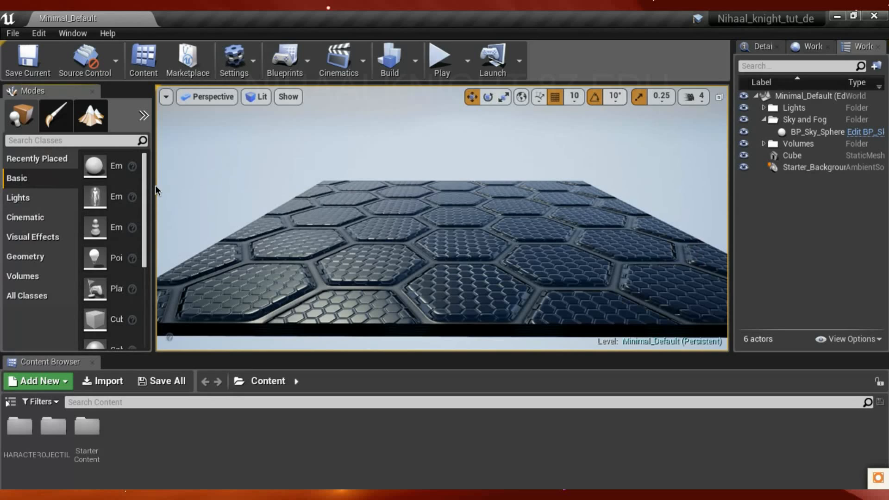
pyautogui.moveTo(154, 188); pyautogui.dragTo(211, 196)
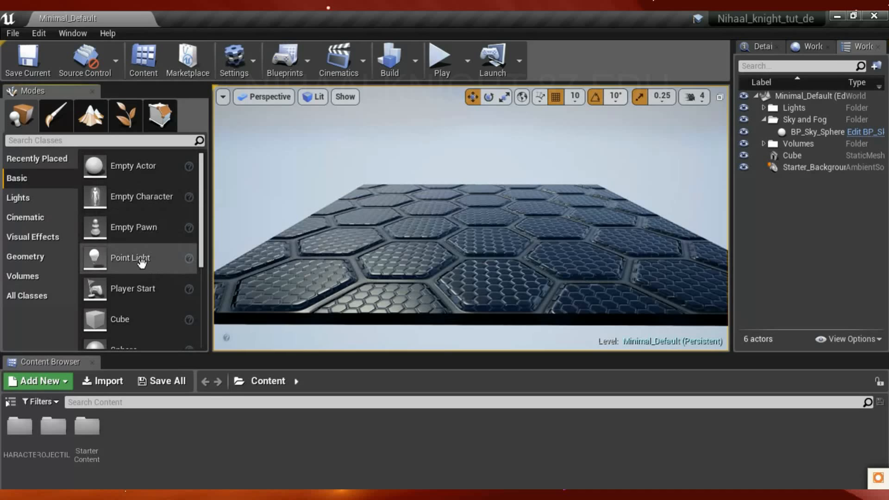
pyautogui.scroll(-1, 139, 269)
pyautogui.scroll(1, 141, 268)
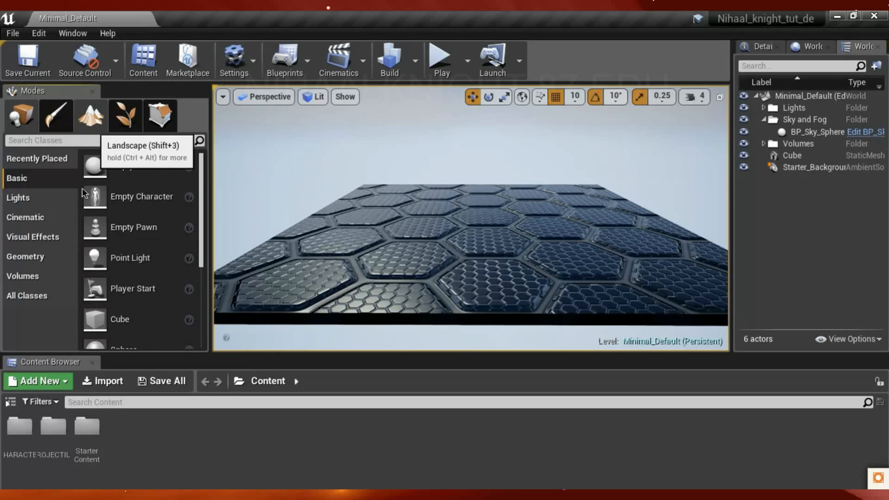
# Step: Switch to Landscape mode and set the new landscape's Z location to 0.0
pyautogui.hotkey('shift', '3')
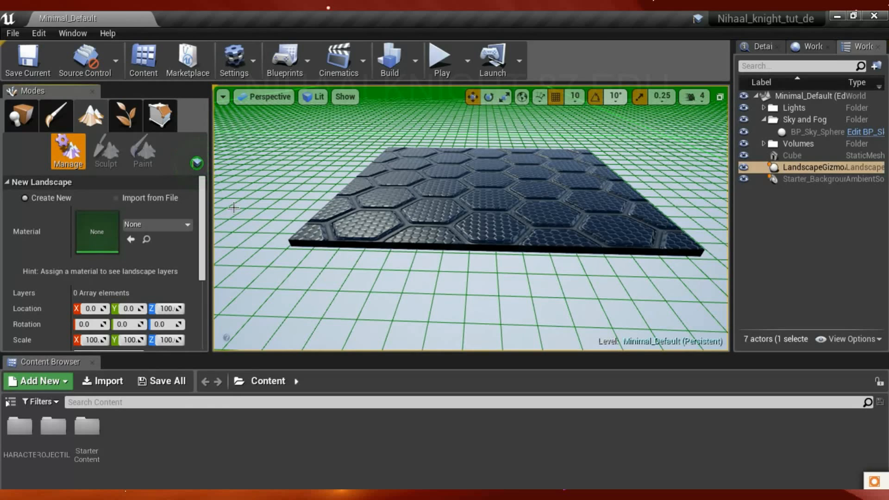
pyautogui.scroll(-2, 200, 212)
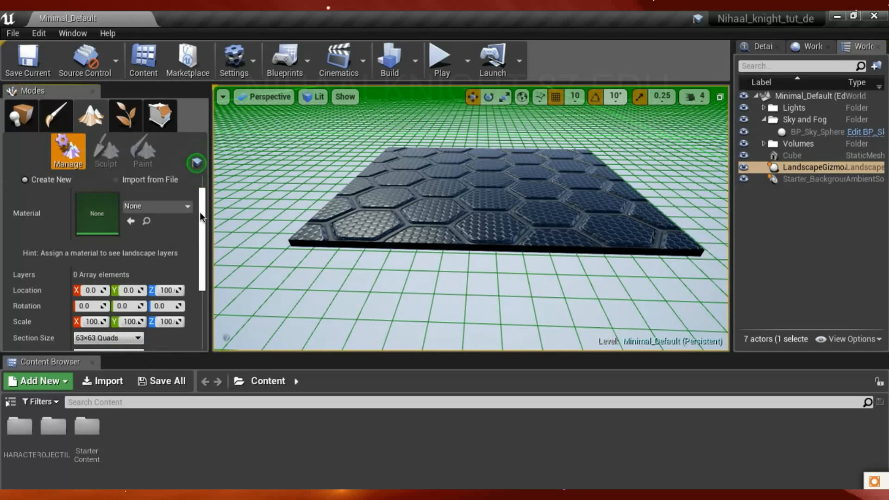
pyautogui.scroll(-5, 199, 212)
pyautogui.scroll(6, 204, 191)
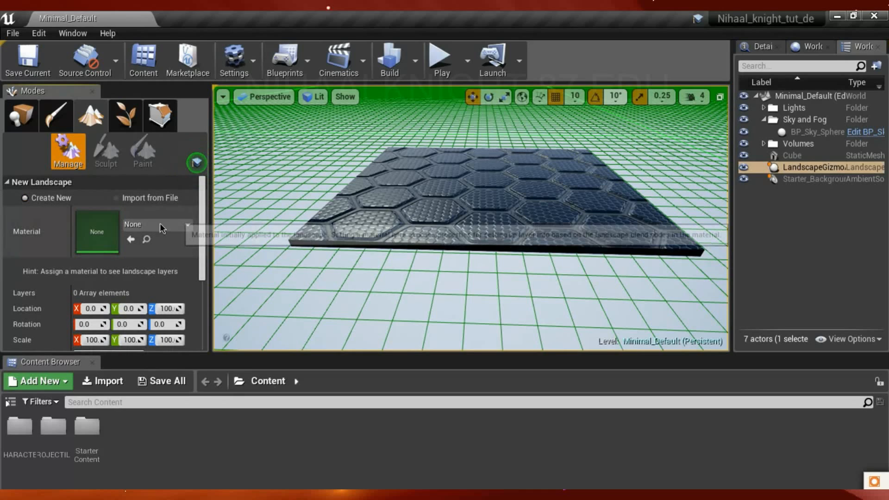
pyautogui.scroll(-5, 200, 223)
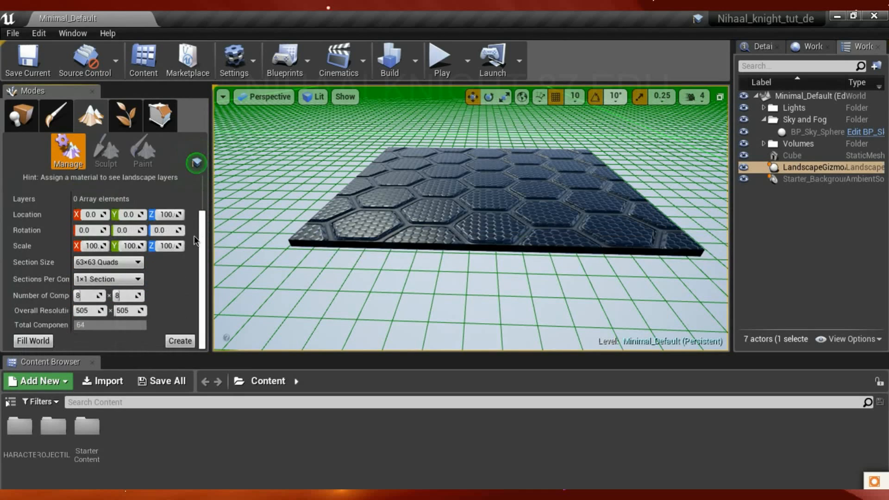
pyautogui.click(164, 214)
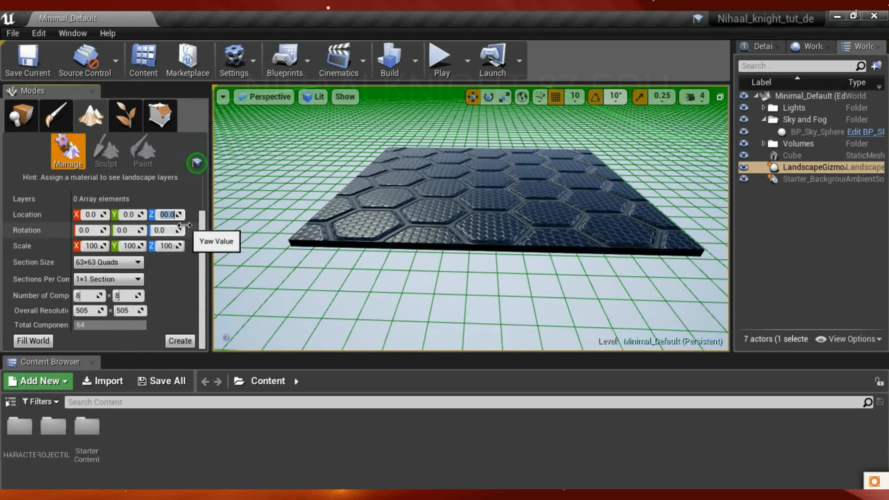
pyautogui.press('Return')
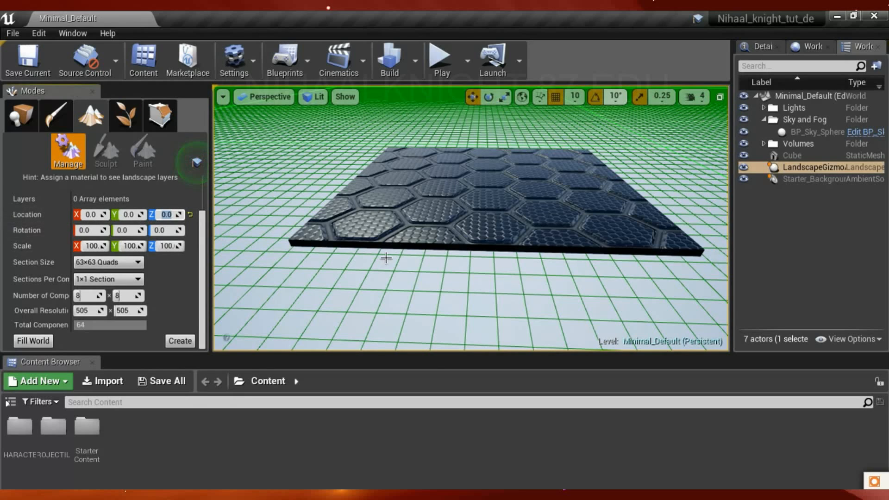
# Step: Create the new landscape with 63×63 quads, 1×1 section and 8 × 8 components
pyautogui.scroll(5, 394, 273)
pyautogui.moveTo(395, 274); pyautogui.dragTo(381, 289, button='right')
pyautogui.moveTo(537, 241); pyautogui.dragTo(501, 269, button='right')
pyautogui.press('f')
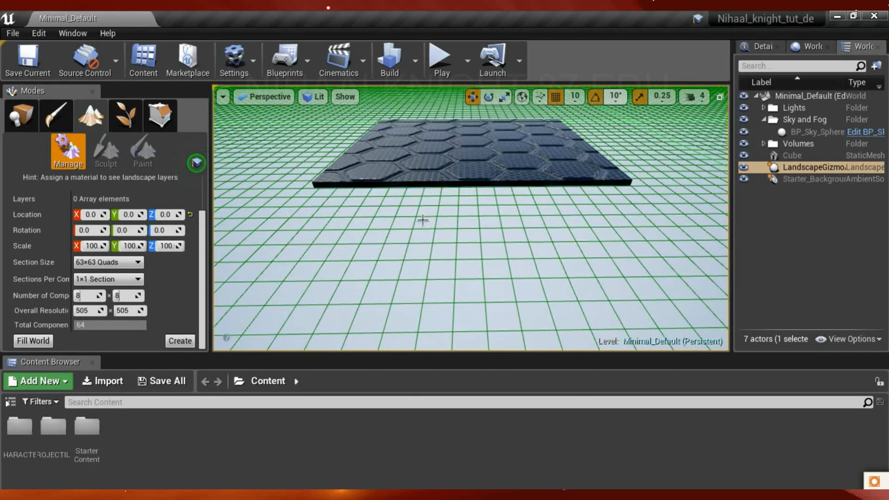
pyautogui.click(179, 343)
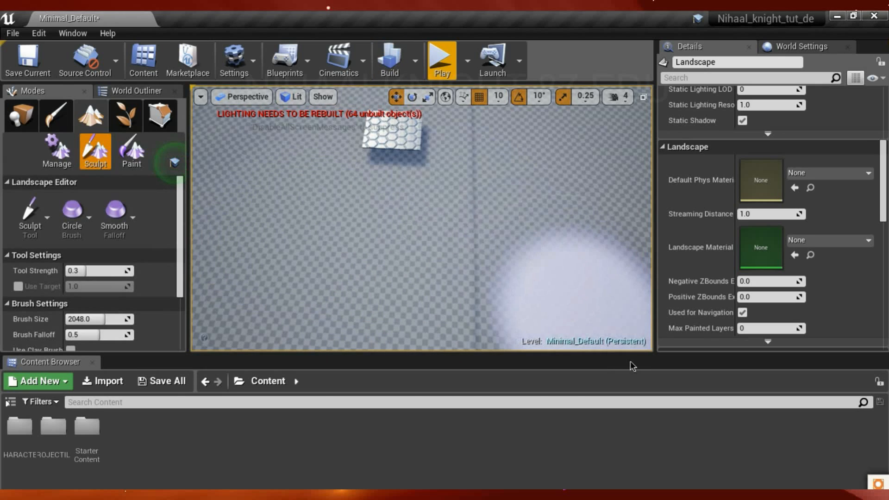
pyautogui.moveTo(416, 253)
pyautogui.mouseDown(button='right')
pyautogui.moveTo(352, 208)
pyautogui.moveTo(398, 220)
pyautogui.moveTo(386, 249)
pyautogui.moveTo(331, 206)
pyautogui.moveTo(334, 181)
pyautogui.moveTo(359, 233)
pyautogui.mouseUp(button='right')
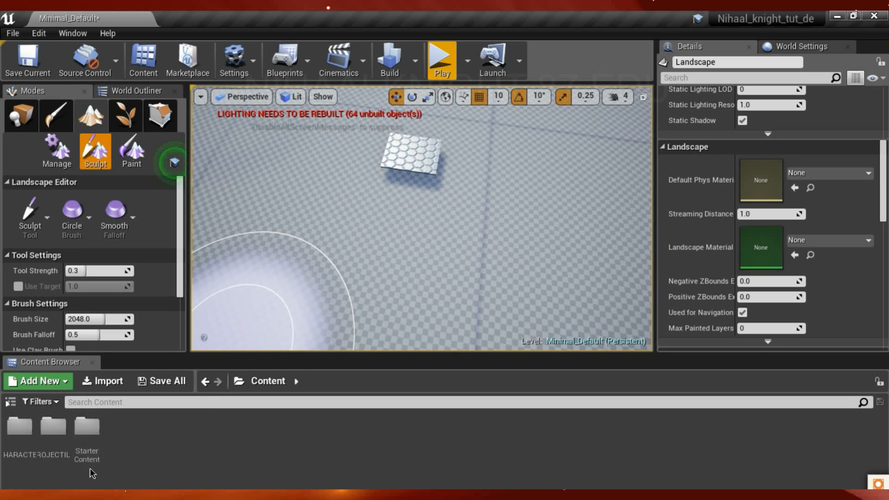
# Step: Select the M_Ground_Grass material in the StarterContent Materials folder
pyautogui.doubleClick(83, 428)
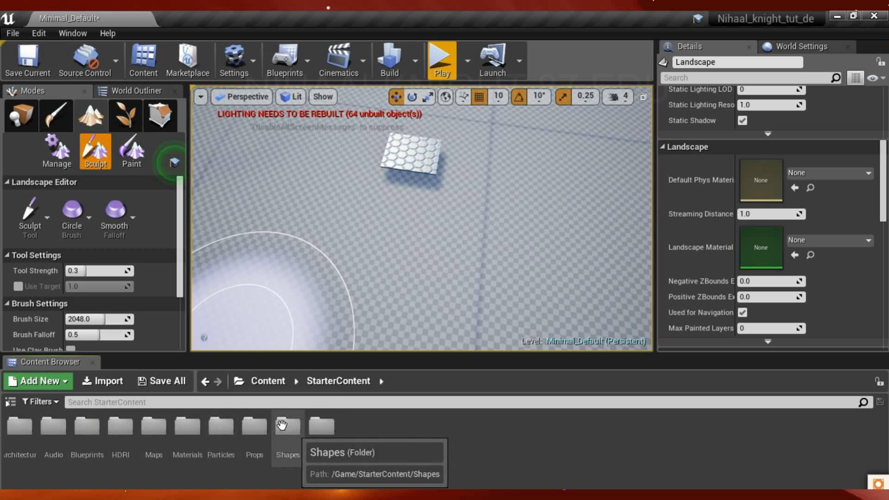
pyautogui.doubleClick(187, 459)
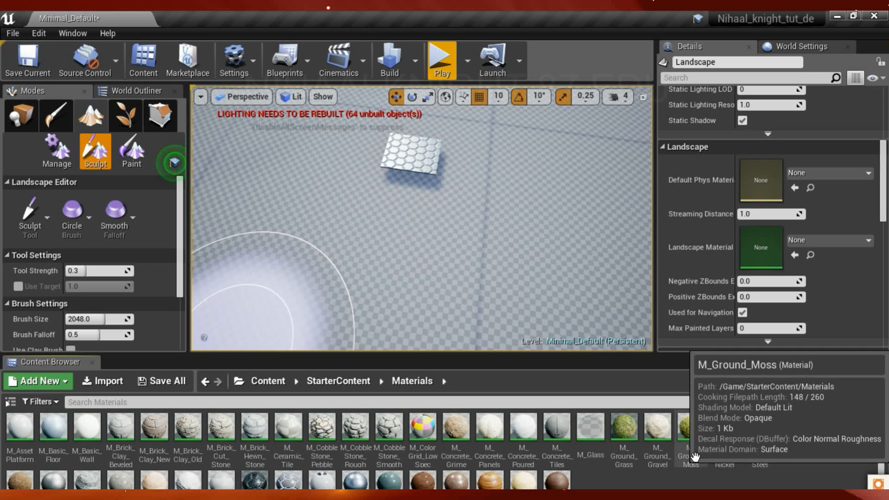
pyautogui.click(632, 426)
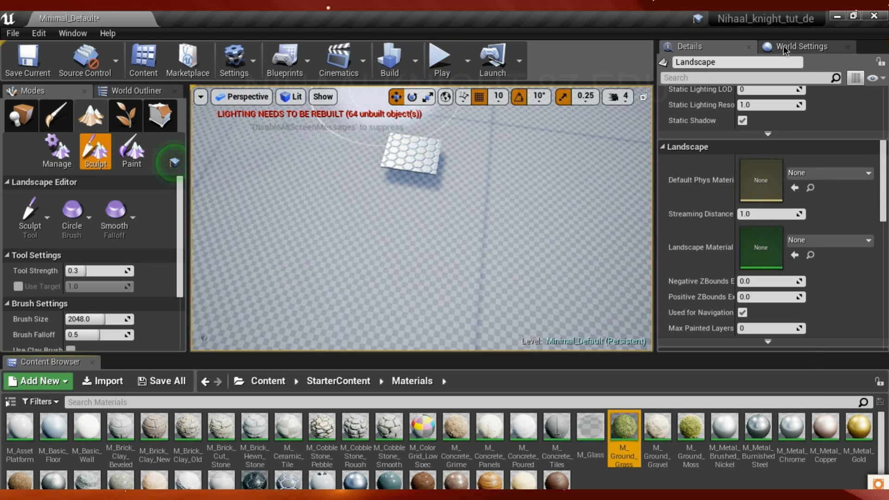
# Step: Select the Landscape actor and assign the selected M_Ground_Grass asset as its Landscape Material
pyautogui.click(137, 90)
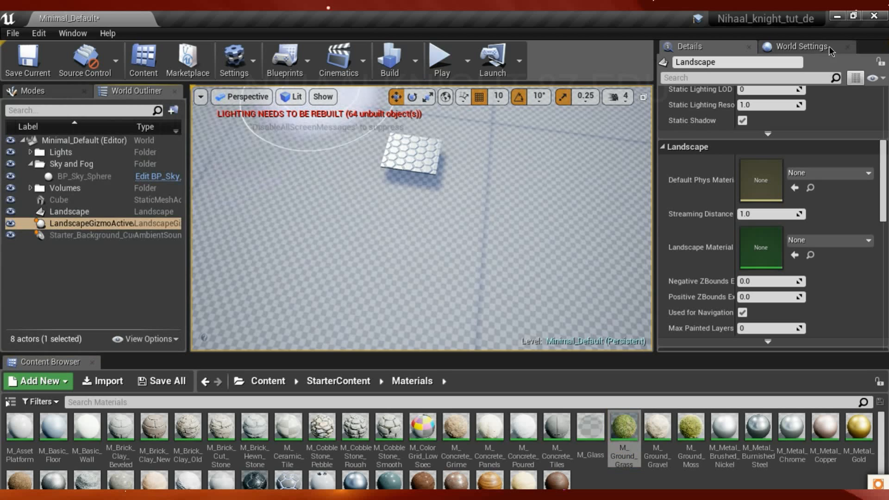
pyautogui.moveTo(144, 93)
pyautogui.mouseDown()
pyautogui.moveTo(132, 93)
pyautogui.moveTo(860, 66)
pyautogui.moveTo(856, 49)
pyautogui.moveTo(109, 105)
pyautogui.moveTo(142, 112)
pyautogui.moveTo(129, 88)
pyautogui.moveTo(78, 90)
pyautogui.moveTo(132, 91)
pyautogui.mouseUp()
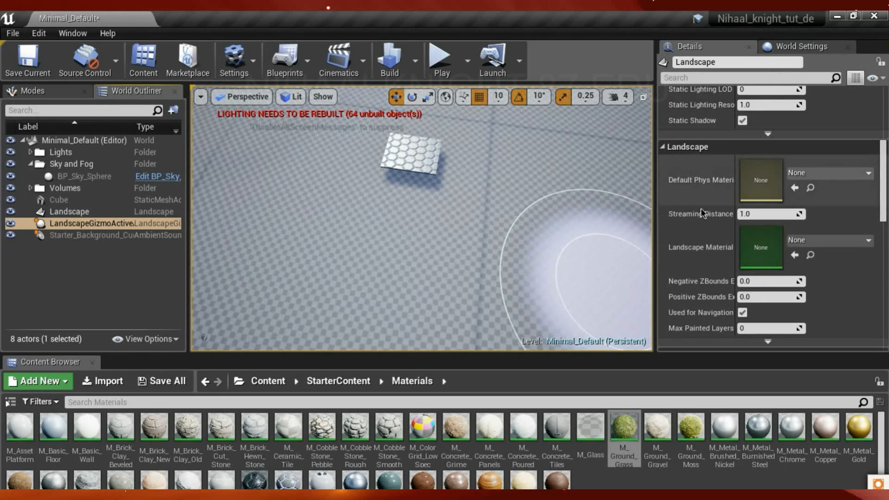
pyautogui.click(76, 212)
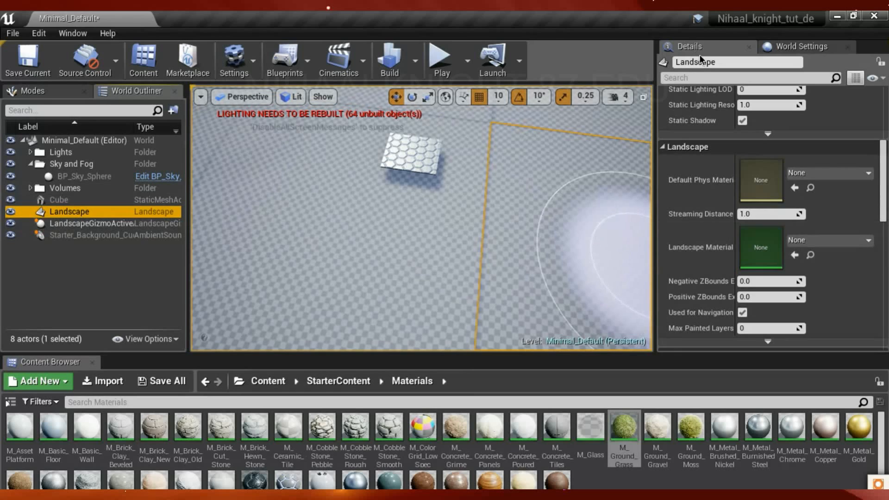
pyautogui.click(794, 255)
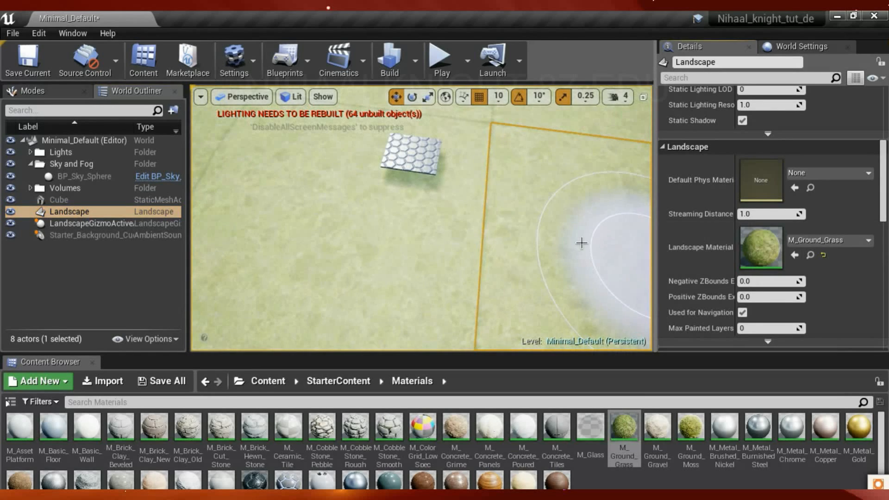
pyautogui.moveTo(350, 206)
pyautogui.mouseDown(button='right')
pyautogui.moveTo(378, 244)
pyautogui.moveTo(361, 244)
pyautogui.mouseUp(button='right')
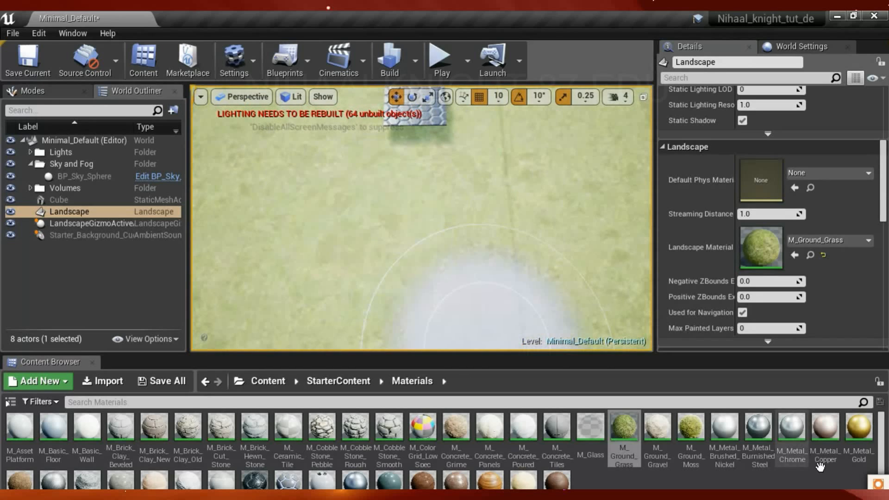
pyautogui.moveTo(414, 237); pyautogui.dragTo(402, 238, button='right')
pyautogui.moveTo(407, 279)
pyautogui.mouseDown(button='right')
pyautogui.moveTo(402, 273)
pyautogui.moveTo(432, 262)
pyautogui.mouseUp(button='right')
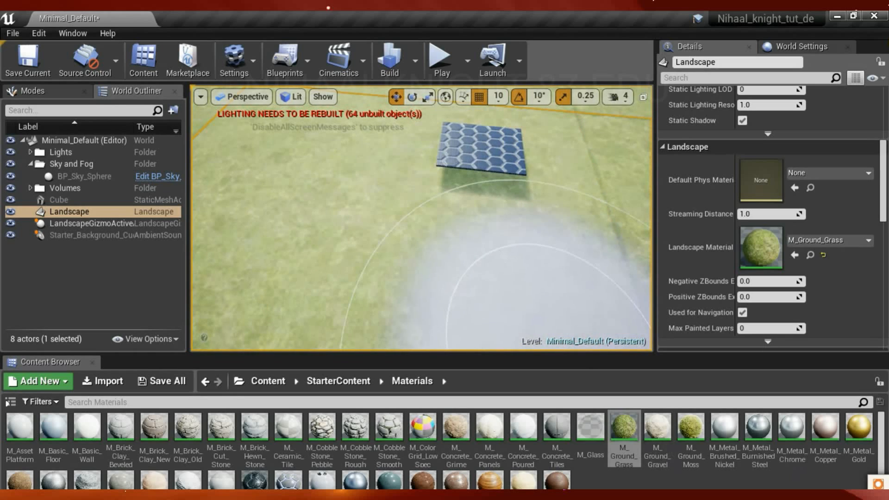
pyautogui.moveTo(381, 221); pyautogui.dragTo(405, 233, button='right')
pyautogui.press('w')
pyautogui.moveTo(512, 238); pyautogui.dragTo(502, 235, button='right')
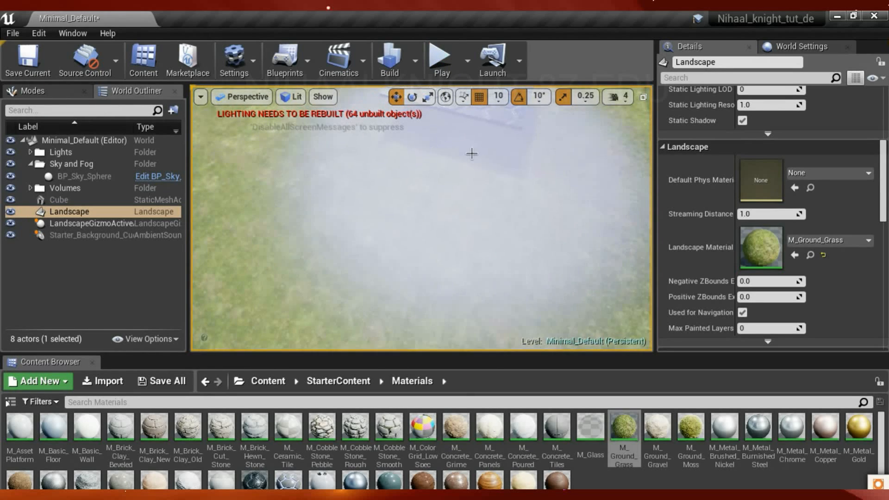
# Step: Switch the editor from Landscape mode to Place mode
pyautogui.click(29, 91)
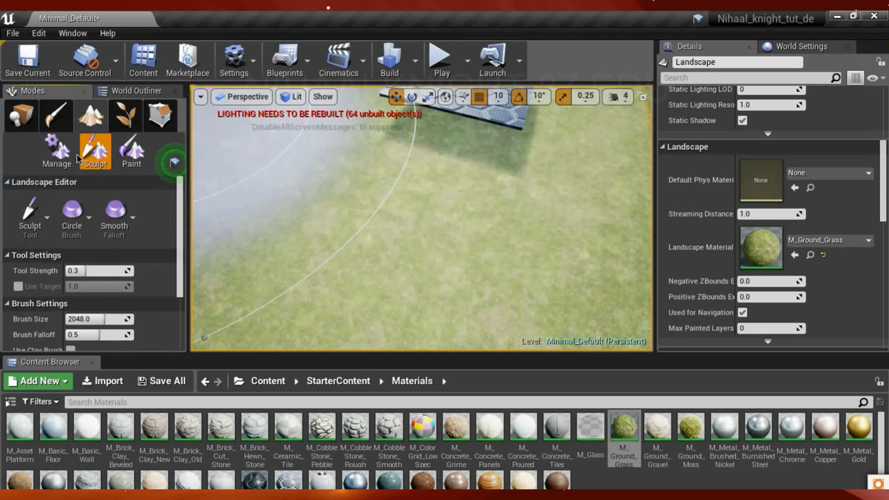
pyautogui.click(21, 116)
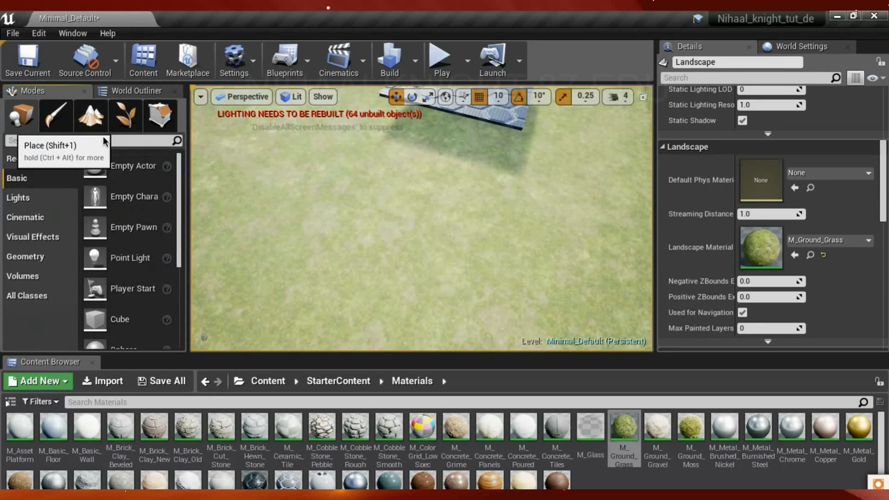
pyautogui.moveTo(421, 218); pyautogui.dragTo(398, 187, button='right')
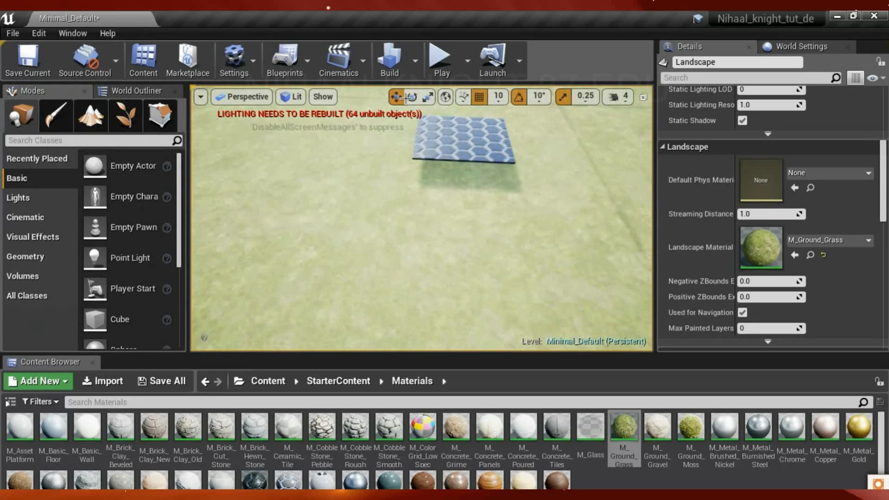
# Step: Play-test the level in the viewport by flying over the grass landscape, and end the play session
pyautogui.click(431, 70)
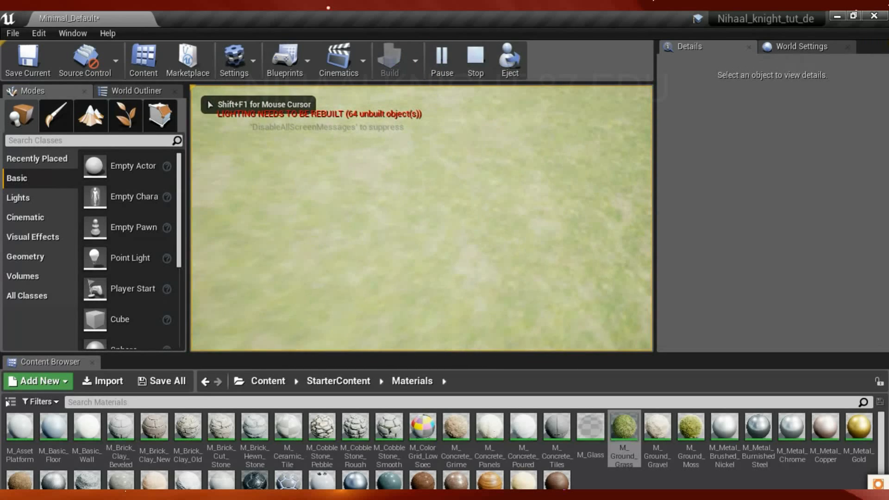
pyautogui.press('w')
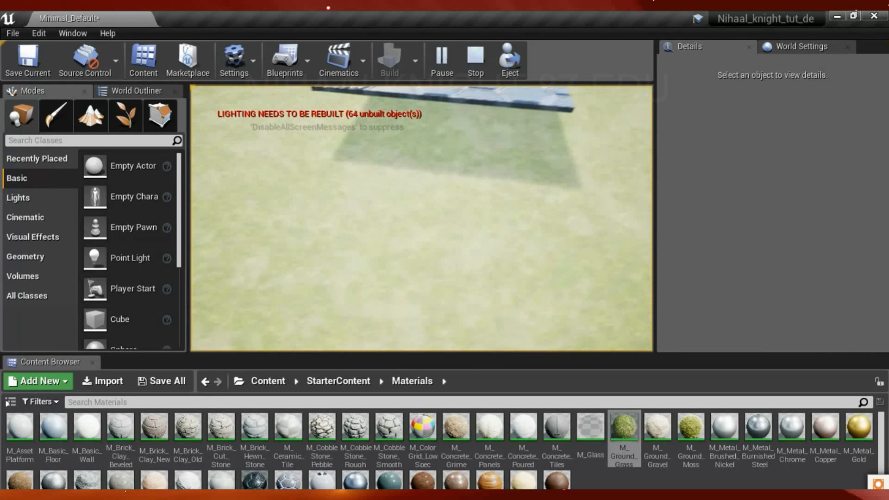
pyautogui.press('Escape')
pyautogui.moveTo(452, 244); pyautogui.dragTo(453, 244, button='right')
pyautogui.moveTo(349, 192); pyautogui.dragTo(350, 192, button='right')
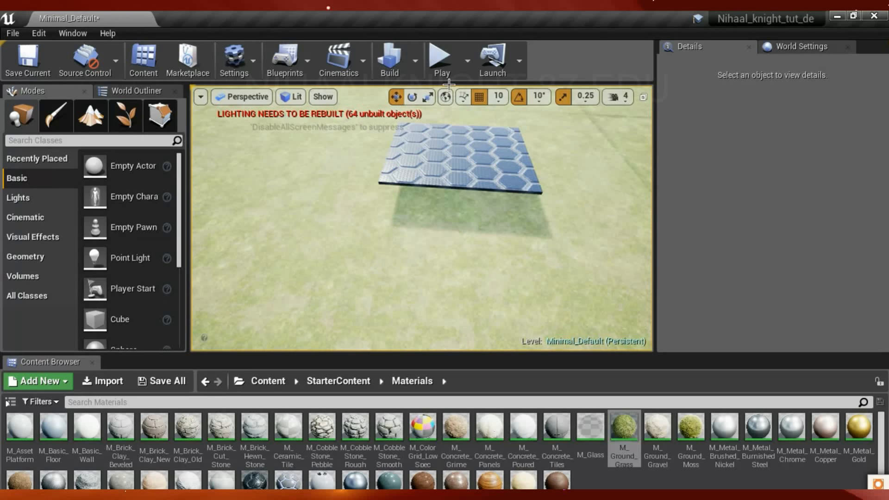
# Step: Build only the lighting for the level and close the Message Log that reports the lighting results
pyautogui.click(414, 59)
pyautogui.moveTo(456, 119)
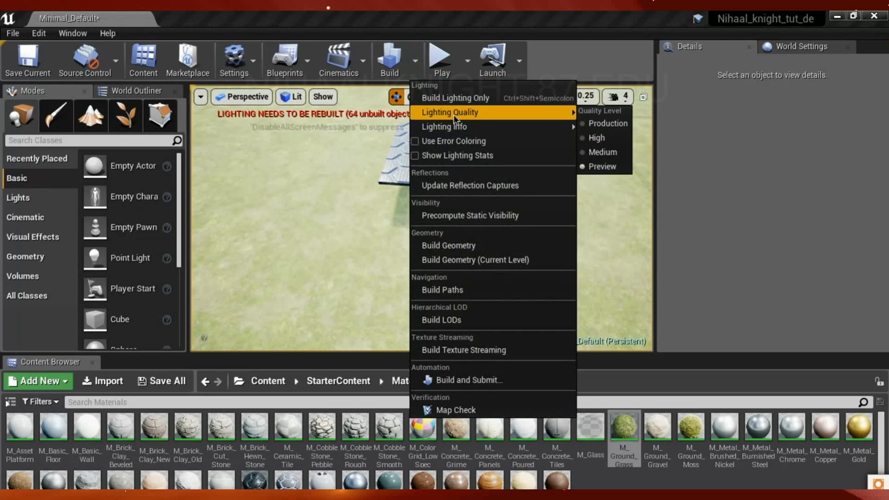
pyautogui.click(508, 97)
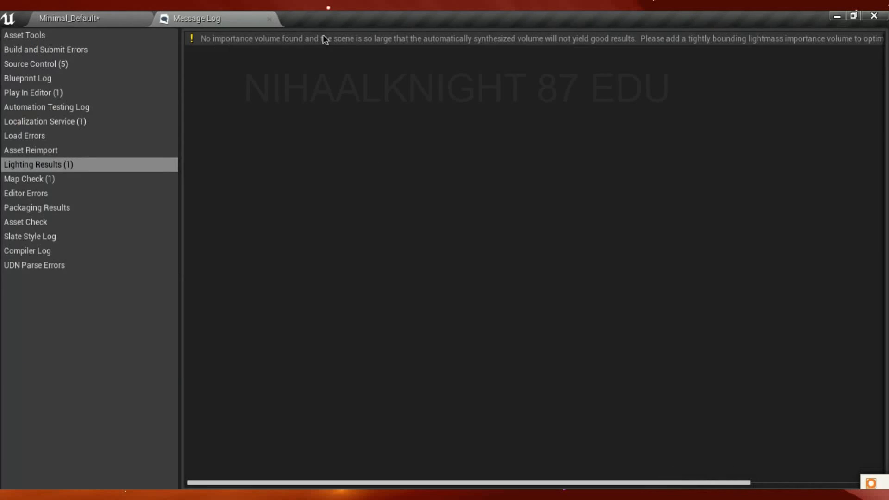
pyautogui.click(270, 20)
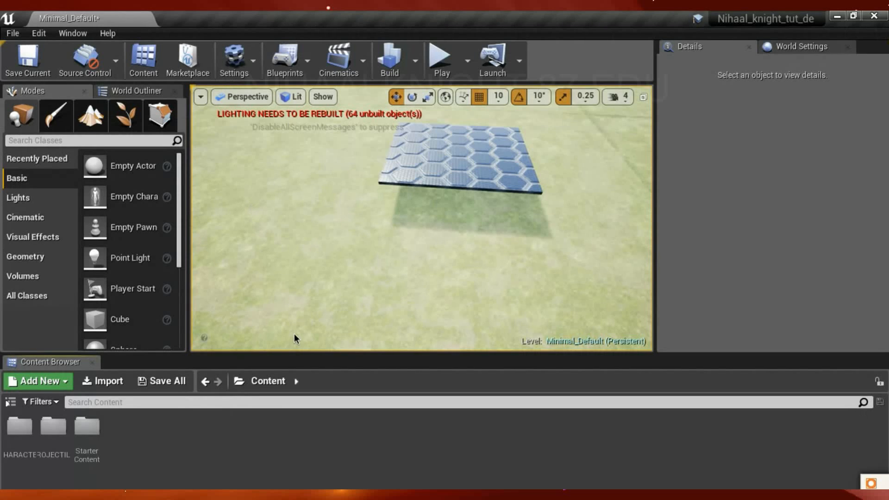
# Step: Play-test the level with the built lighting, inspect the platform and its shadow on the grass, and stop playing
pyautogui.moveTo(418, 249); pyautogui.dragTo(431, 271, button='right')
pyautogui.press('w')
pyautogui.press('s')
pyautogui.click(442, 68)
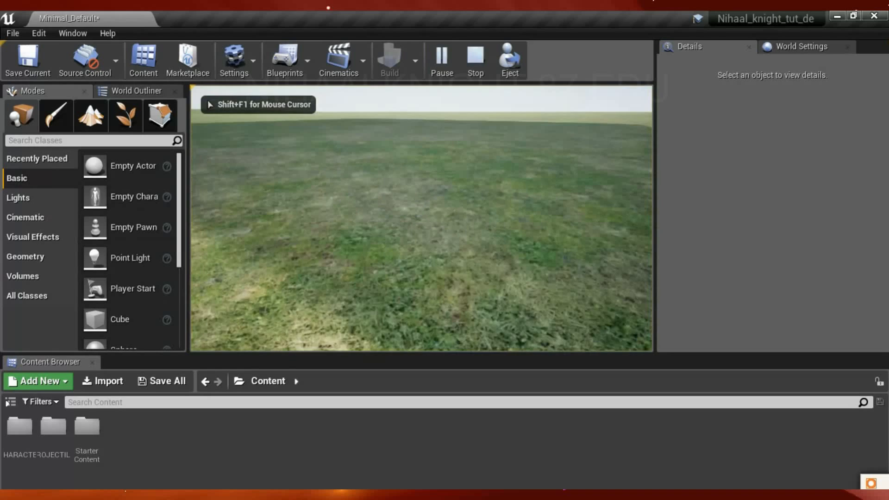
pyautogui.press('s')
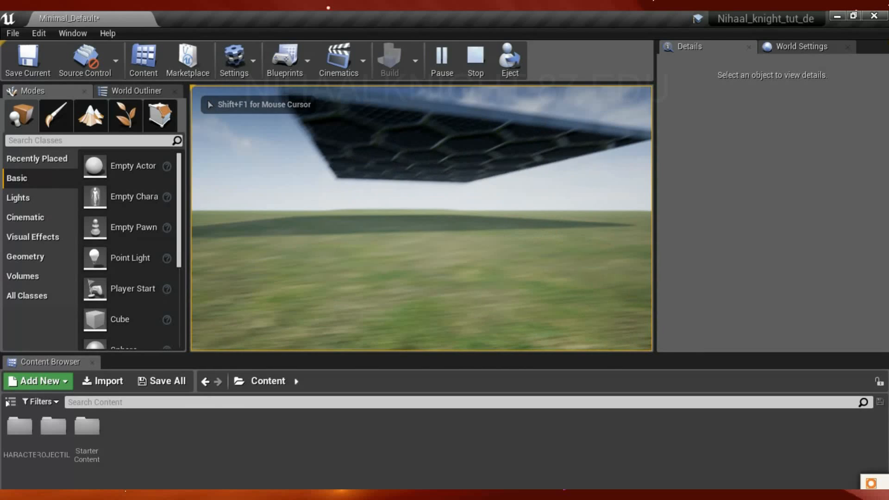
pyautogui.press('s')
pyautogui.press('Escape')
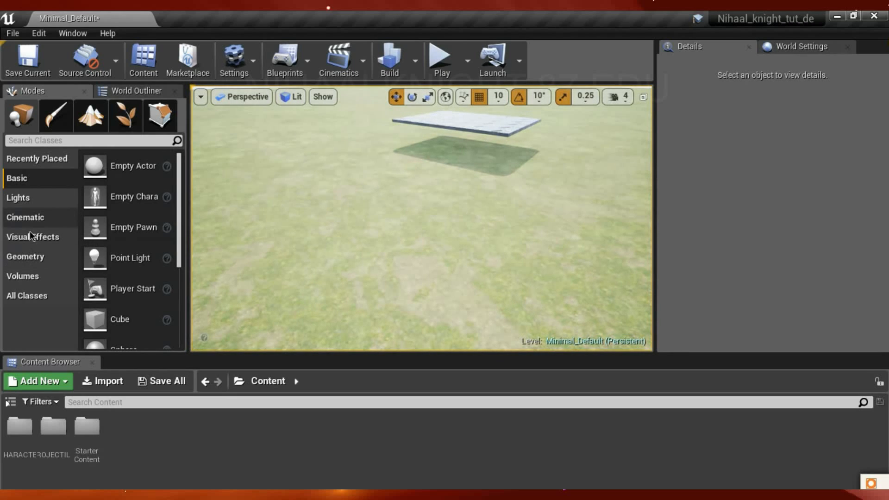
pyautogui.click(31, 259)
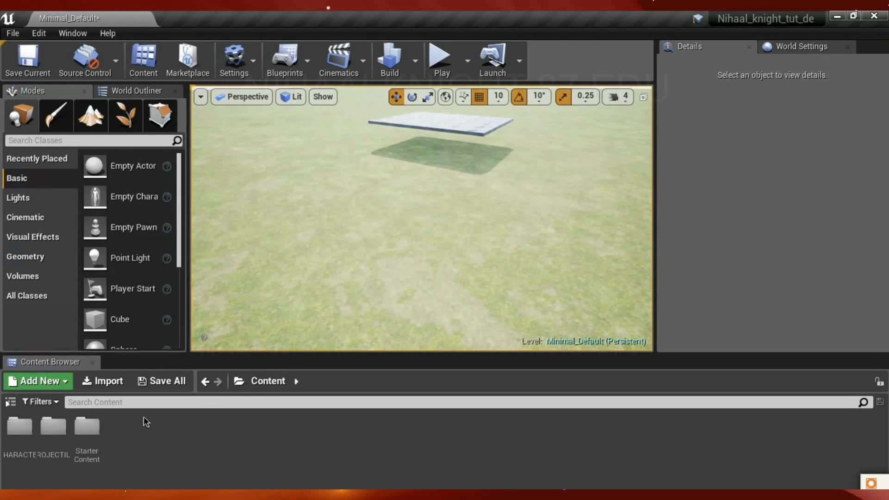
# Step: Save all modified content, including the built lighting data, and save the current Minimal_Default level
pyautogui.click(165, 382)
pyautogui.click(552, 388)
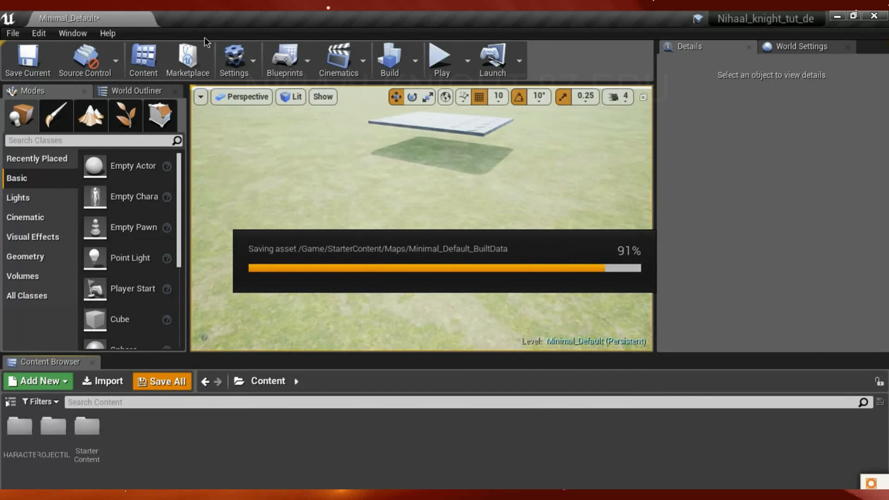
pyautogui.click(23, 57)
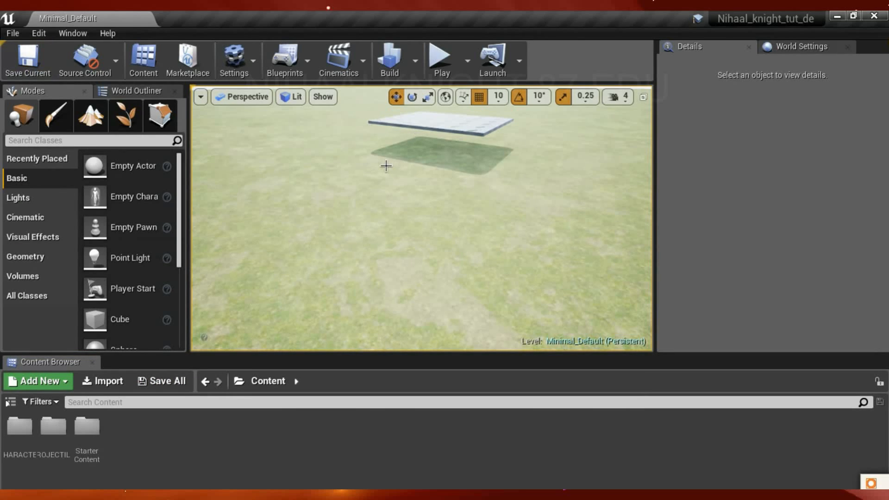
pyautogui.hotkey('ctrl', 's')
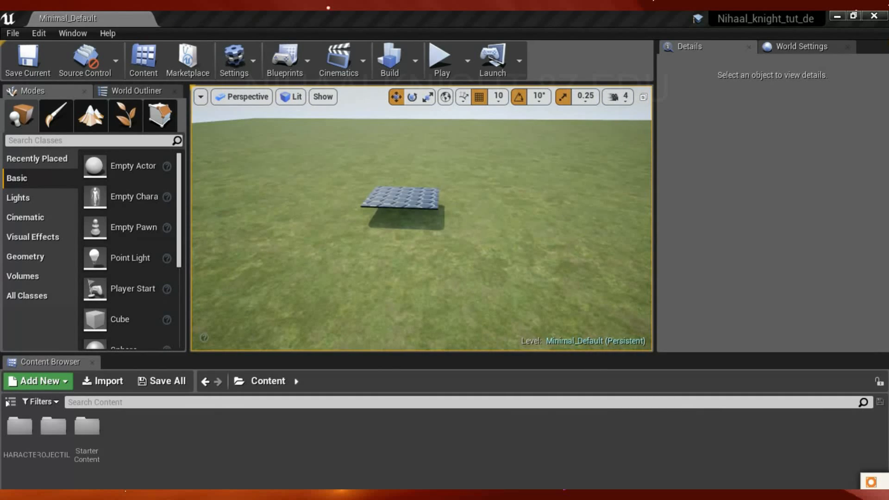
pyautogui.moveTo(422, 218); pyautogui.dragTo(422, 263, button='right')
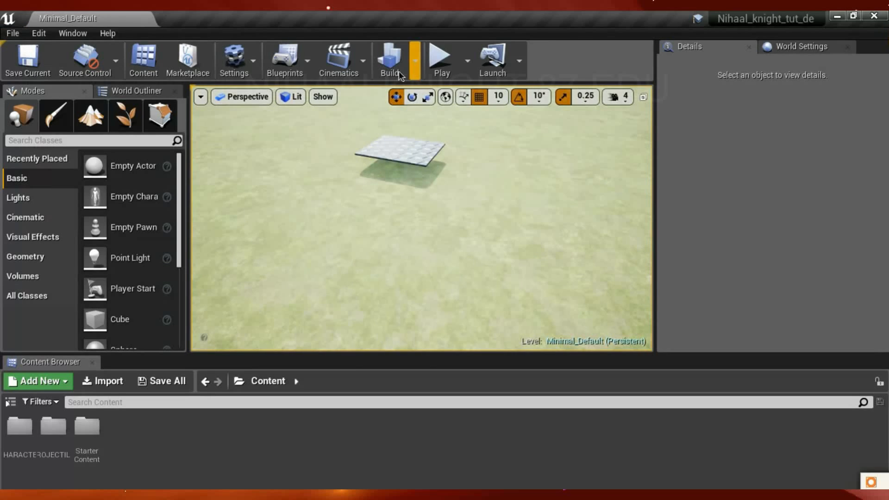
# Step: Start packaging the project for Windows (64-bit), browse to the Desktop as the output folder, and cancel the folder selection
pyautogui.click(9, 34)
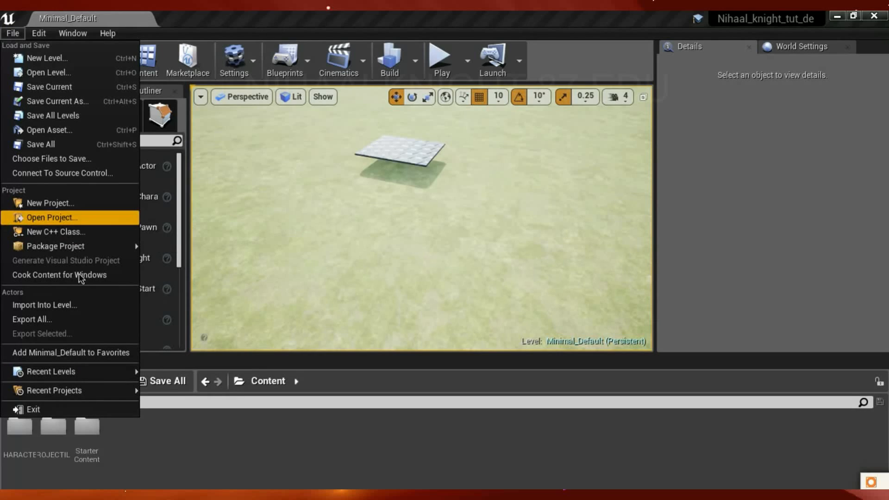
pyautogui.moveTo(70, 248)
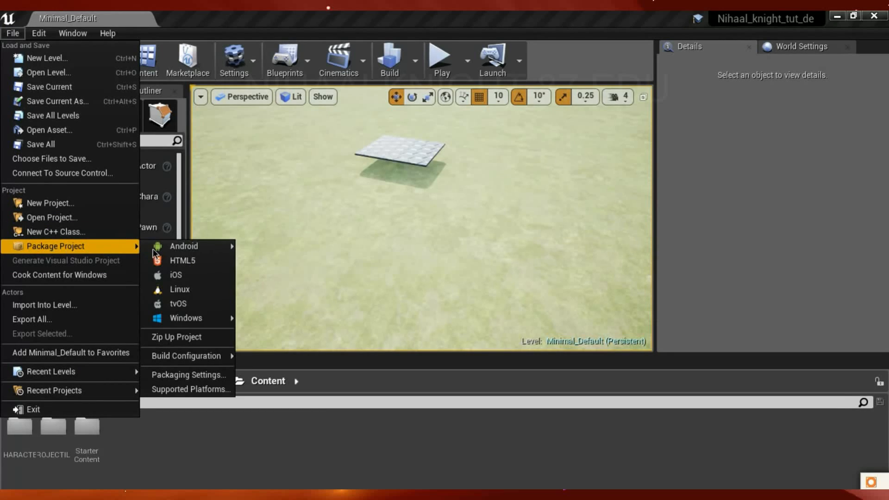
pyautogui.moveTo(173, 249)
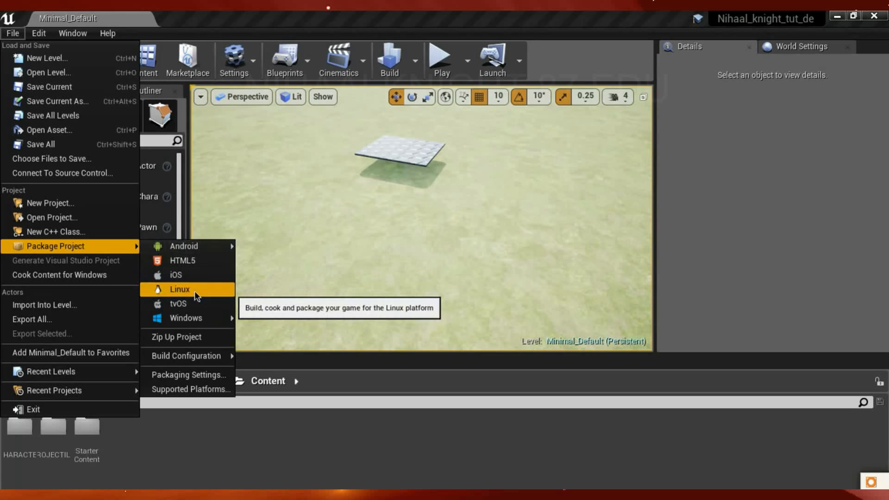
pyautogui.moveTo(178, 315)
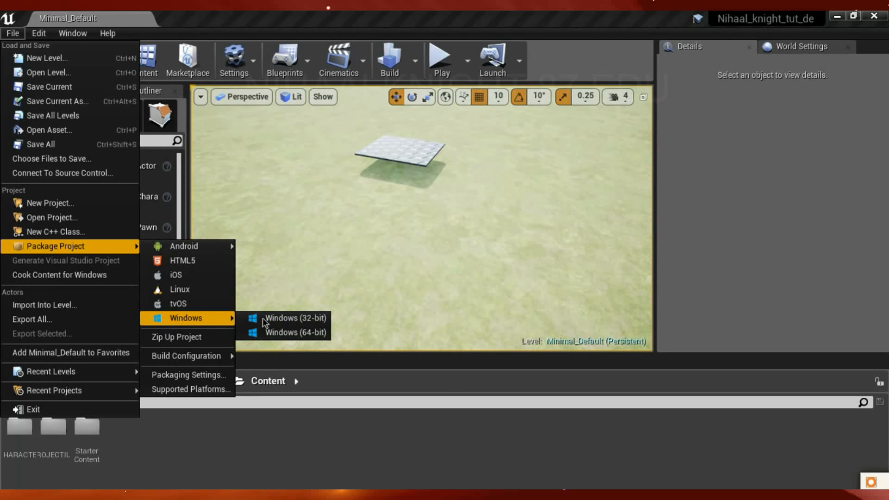
pyautogui.click(313, 333)
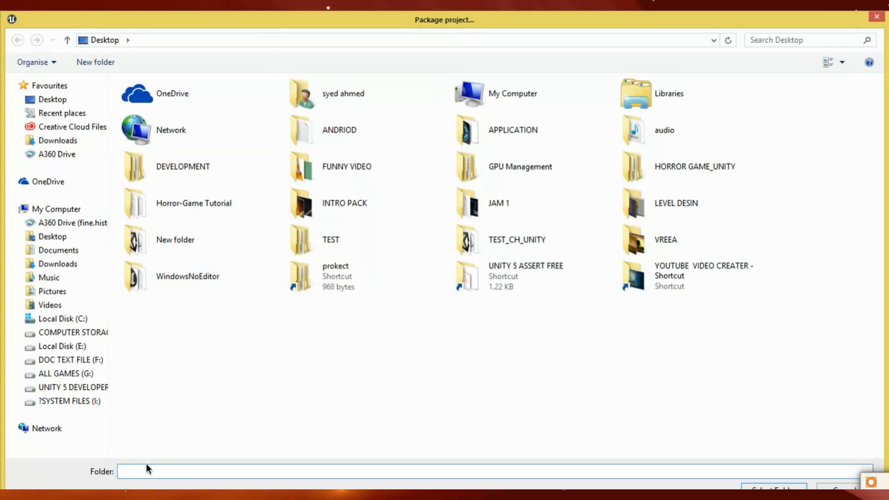
pyautogui.click(54, 113)
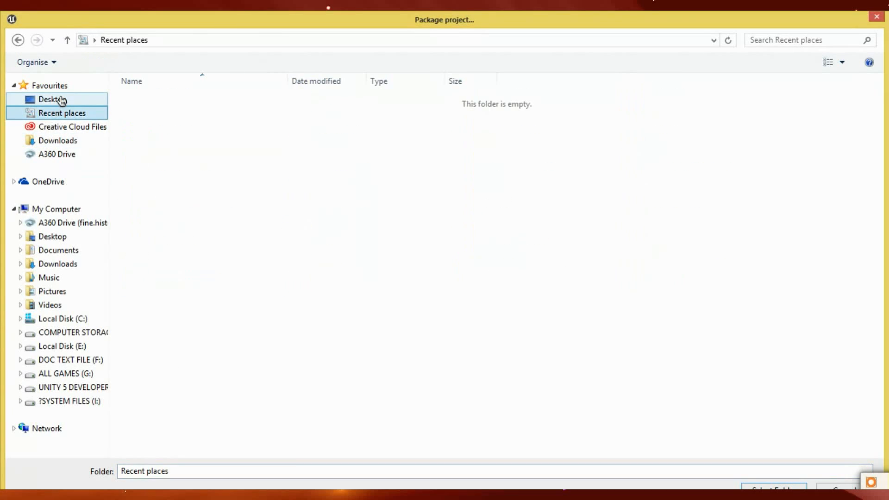
pyautogui.click(62, 100)
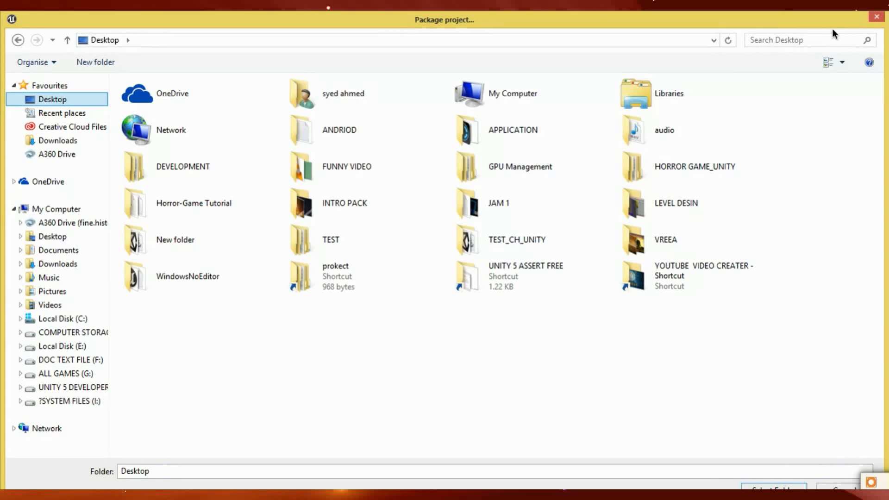
pyautogui.click(877, 18)
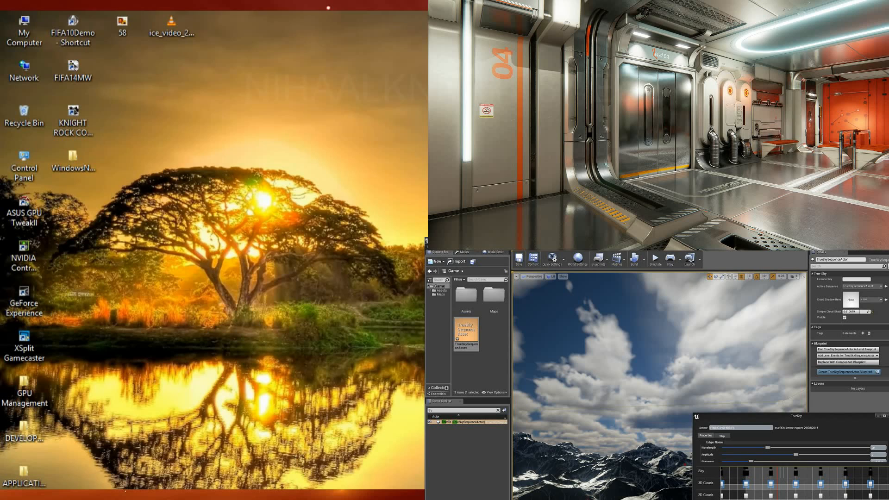
# Step: Switch to the desktop, open the WindowsNoEditor folder, launch the packaged game application, and close the folder window
pyautogui.doubleClick(73, 160)
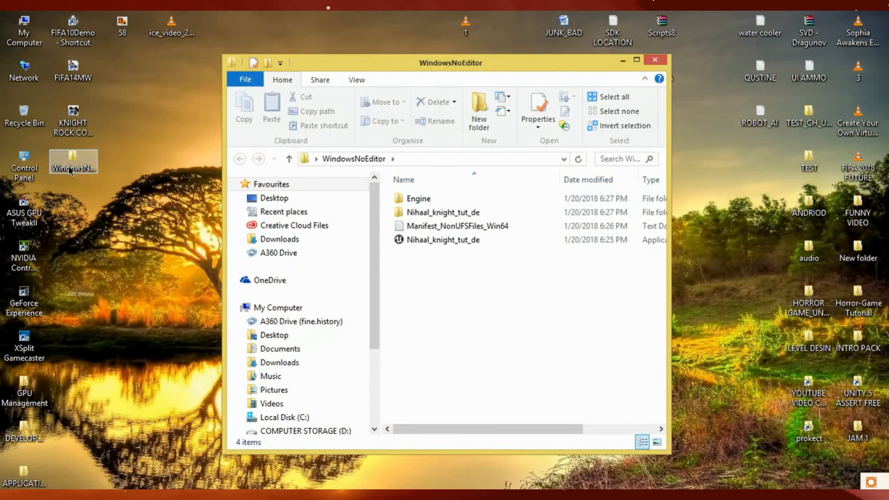
pyautogui.click(82, 173)
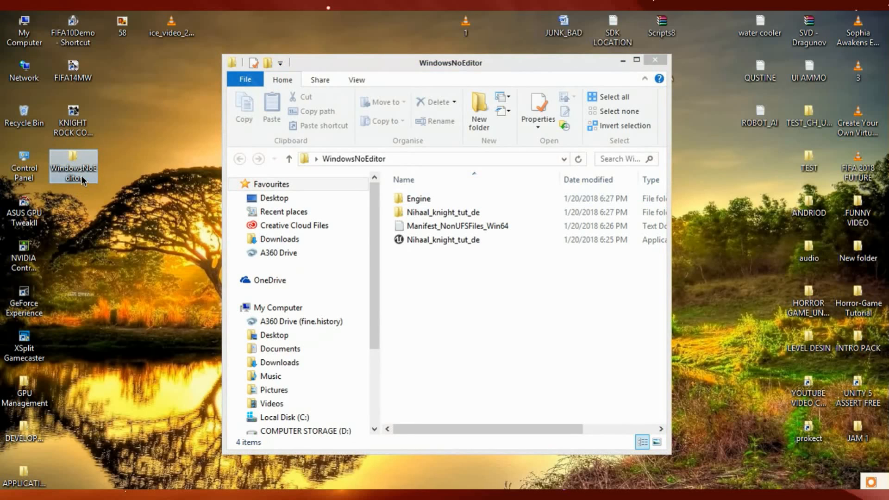
pyautogui.doubleClick(431, 64)
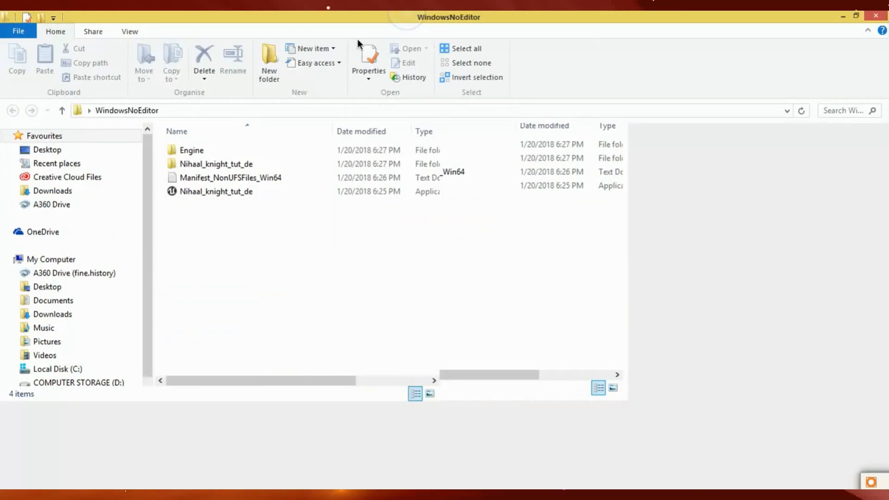
pyautogui.click(187, 191)
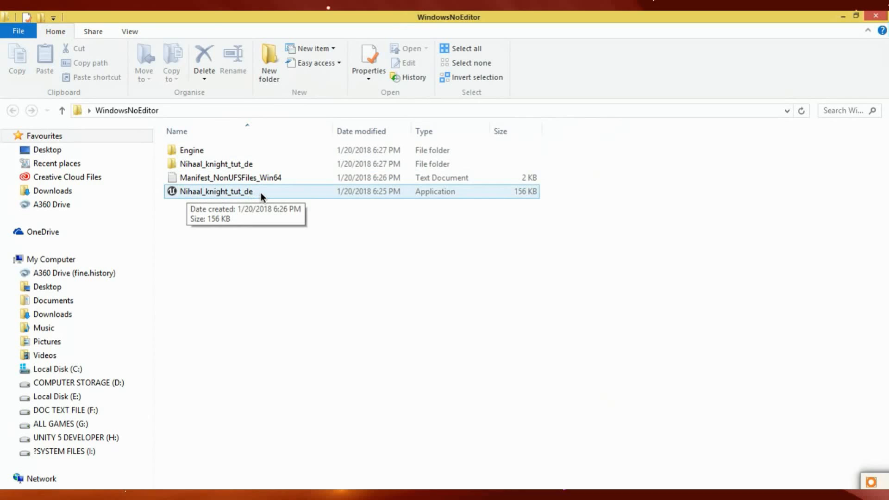
pyautogui.doubleClick(180, 191)
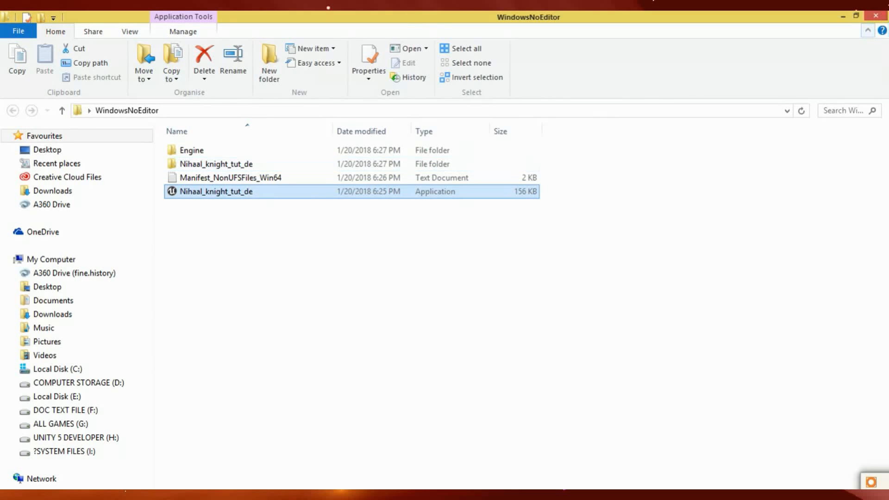
pyautogui.click(876, 17)
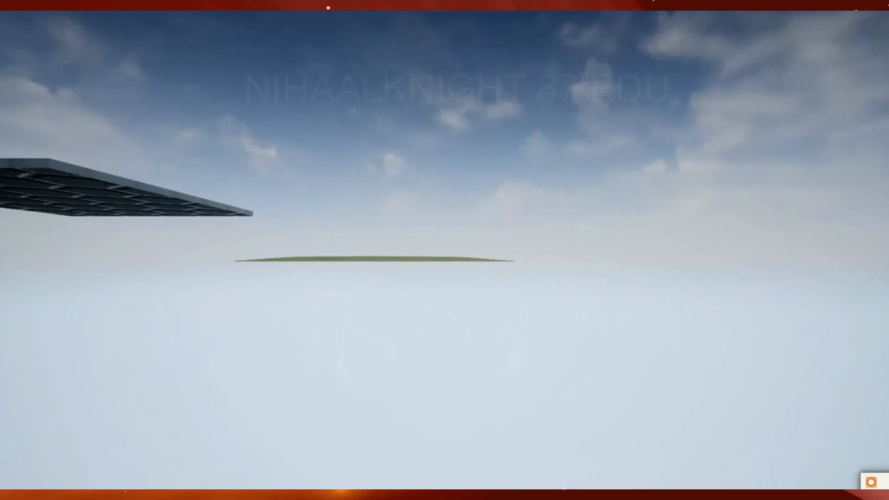
# Step: Fly around the packaged game to inspect the grass landscape and the hexagonal platform, and exit to the Unreal Editor
pyautogui.press('s')
pyautogui.press('w')
pyautogui.press('s')
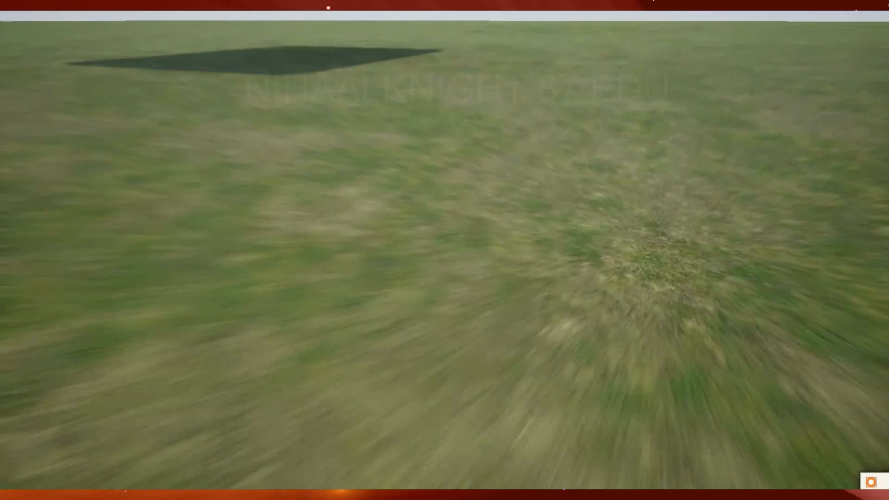
pyautogui.press('s')
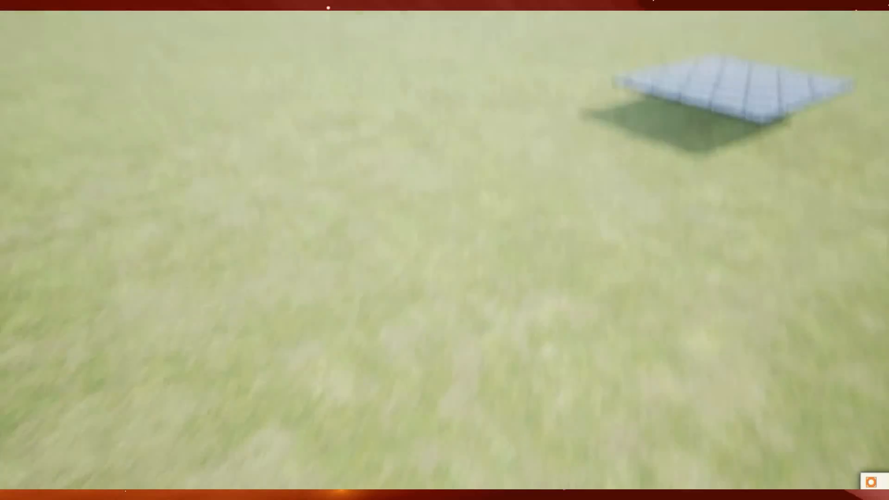
pyautogui.press('w')
pyautogui.moveTo(321, 293); pyautogui.dragTo(370, 231, button='right')
pyautogui.press('w')
pyautogui.press('w')
pyautogui.press('w')
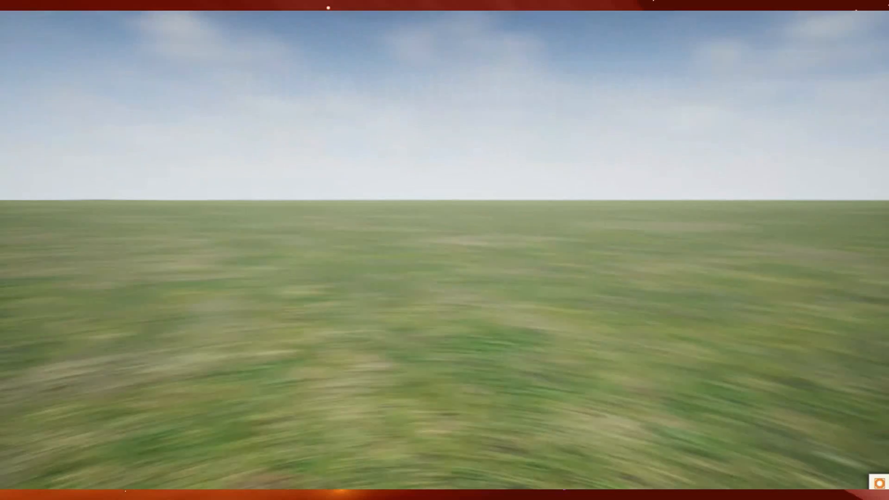
pyautogui.press('w')
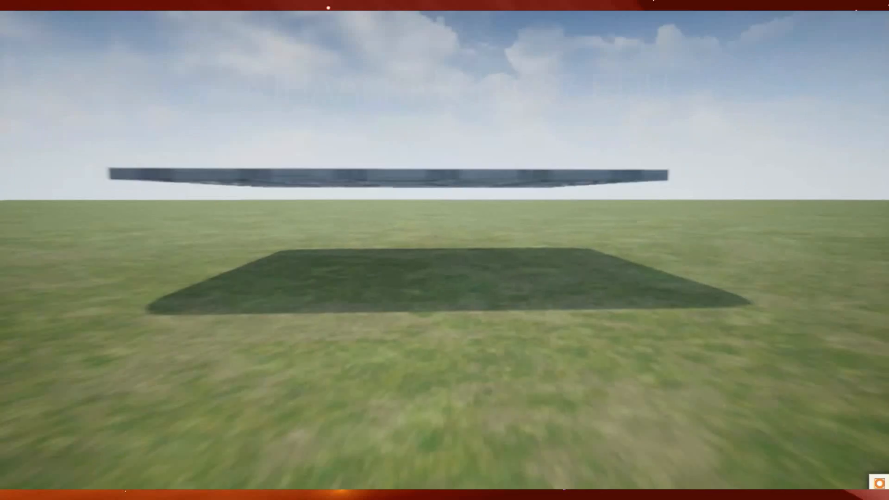
pyautogui.press('w')
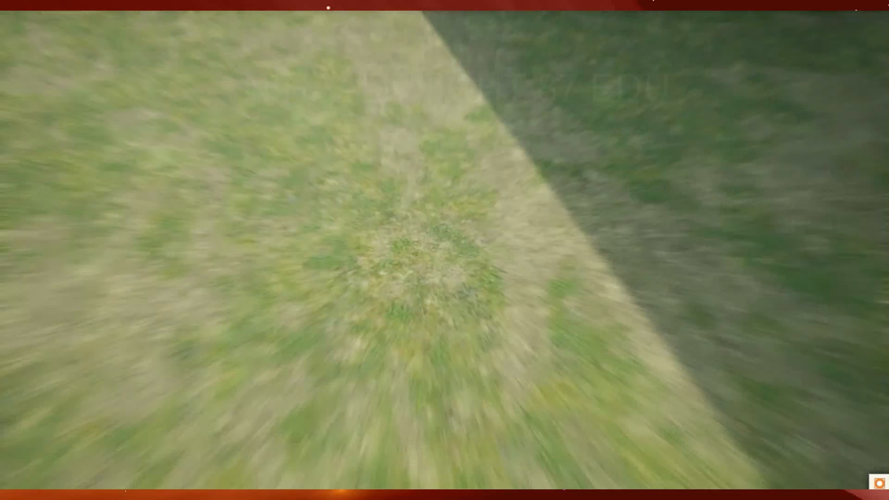
pyautogui.press('s')
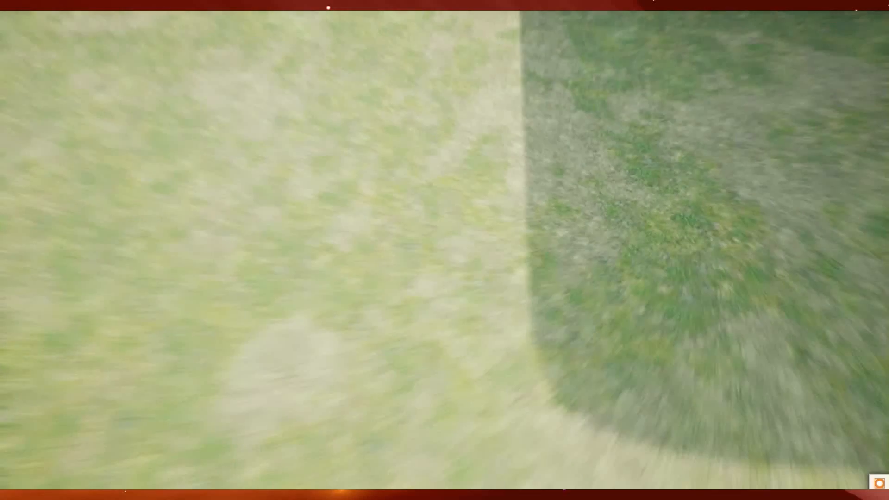
pyautogui.press('s')
pyautogui.press('s')
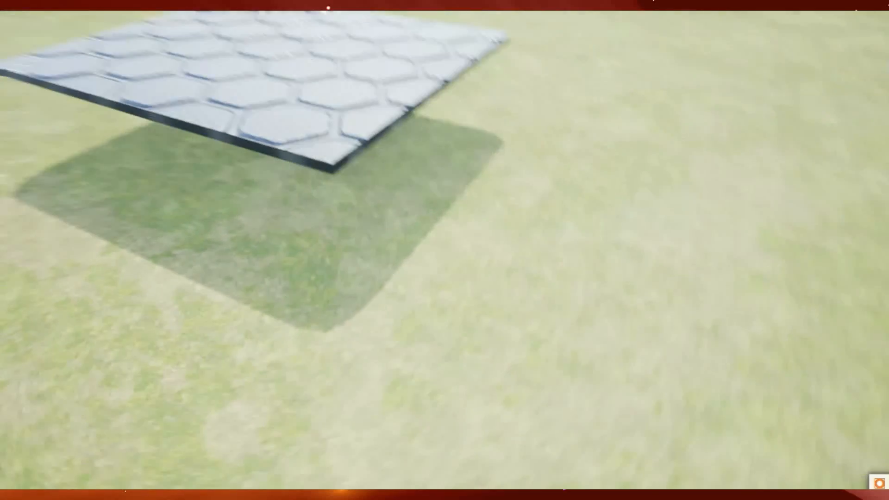
pyautogui.press('Escape')
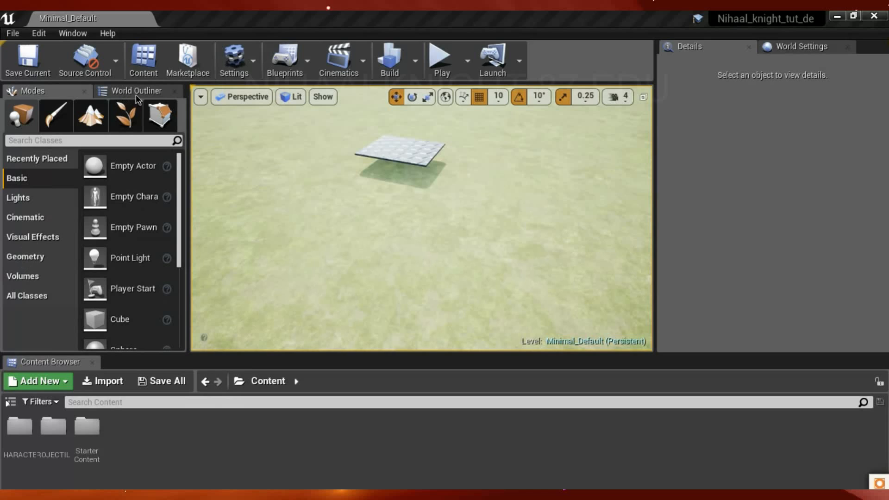
pyautogui.rightClick(232, 240)
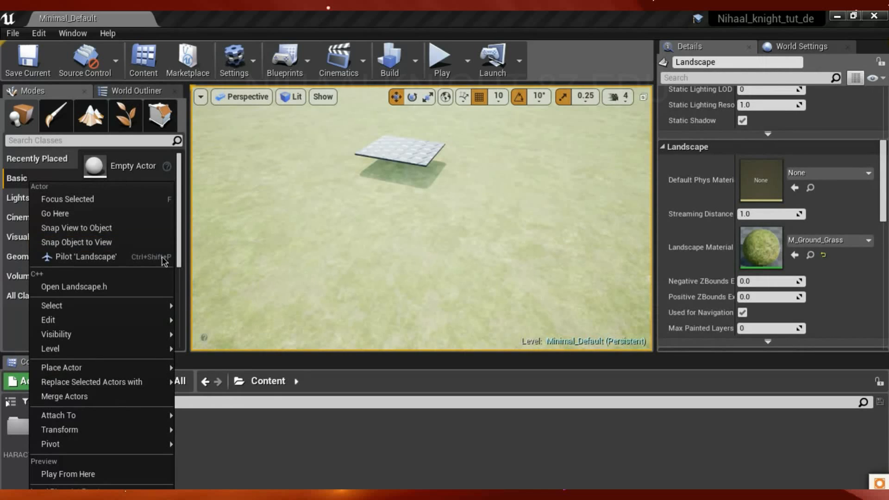
pyautogui.click(286, 432)
pyautogui.moveTo(359, 236); pyautogui.dragTo(330, 192, button='right')
pyautogui.moveTo(384, 203)
pyautogui.mouseDown(button='right')
pyautogui.moveTo(386, 221)
pyautogui.moveTo(388, 204)
pyautogui.mouseUp(button='right')
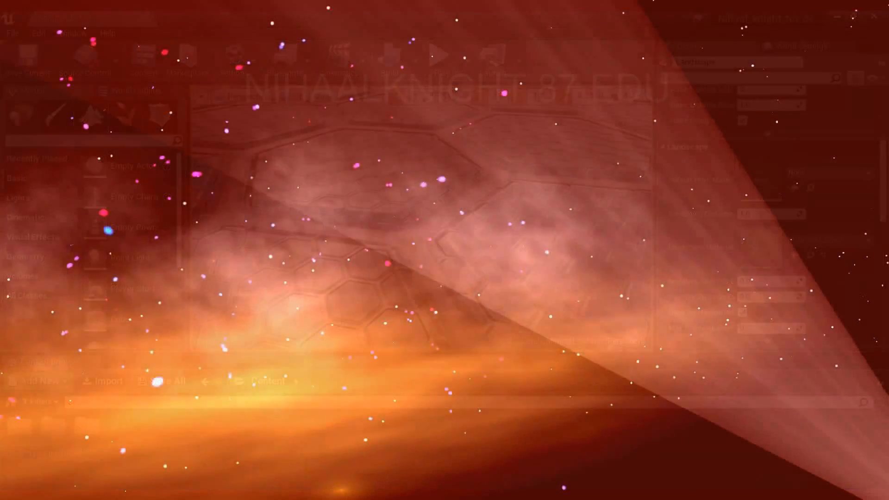